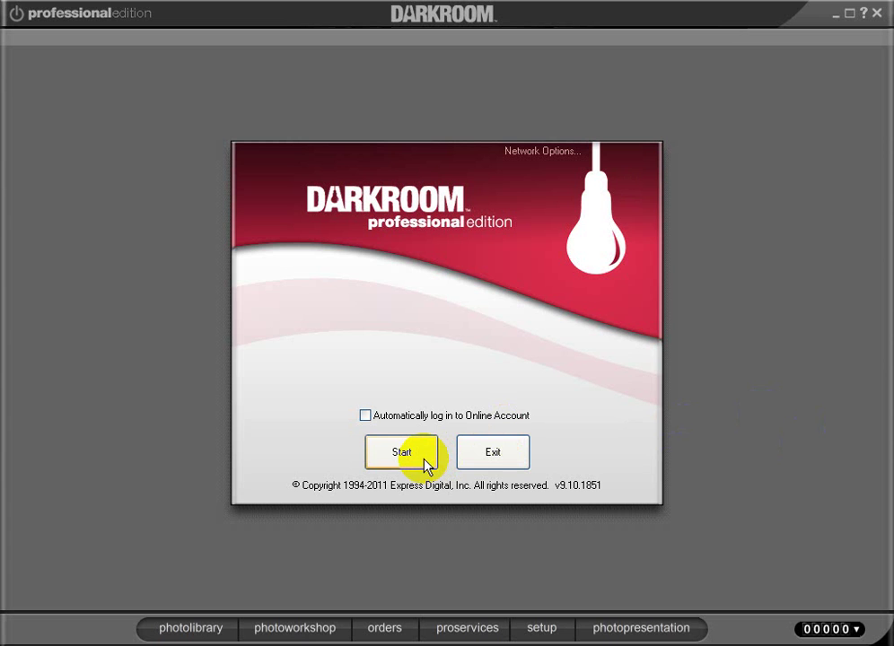
Start the program and expand Templates > Borders in the setup area
{"action": "left_click", "coordinate": [425, 461]}
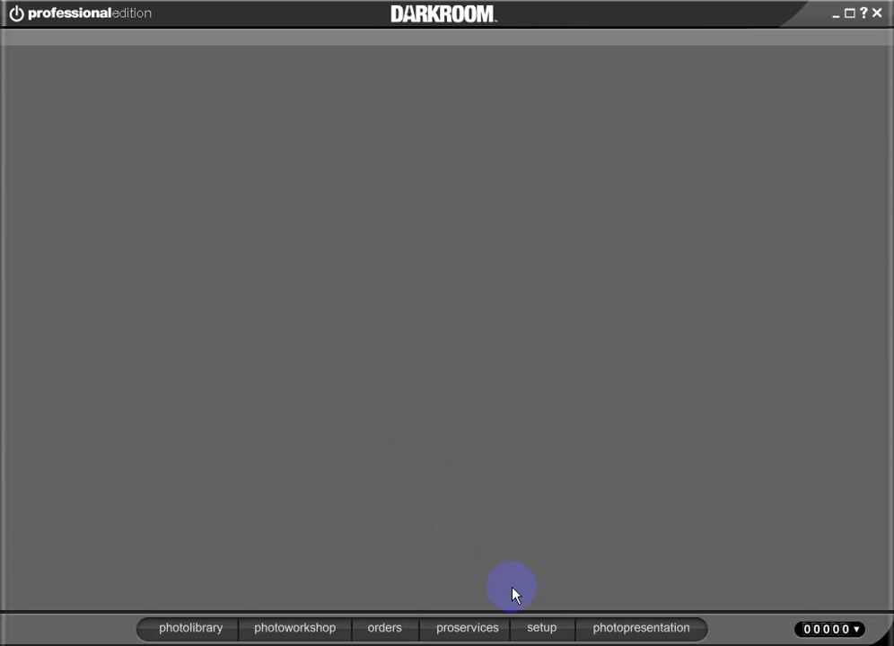
{"action": "left_click", "coordinate": [538, 627]}
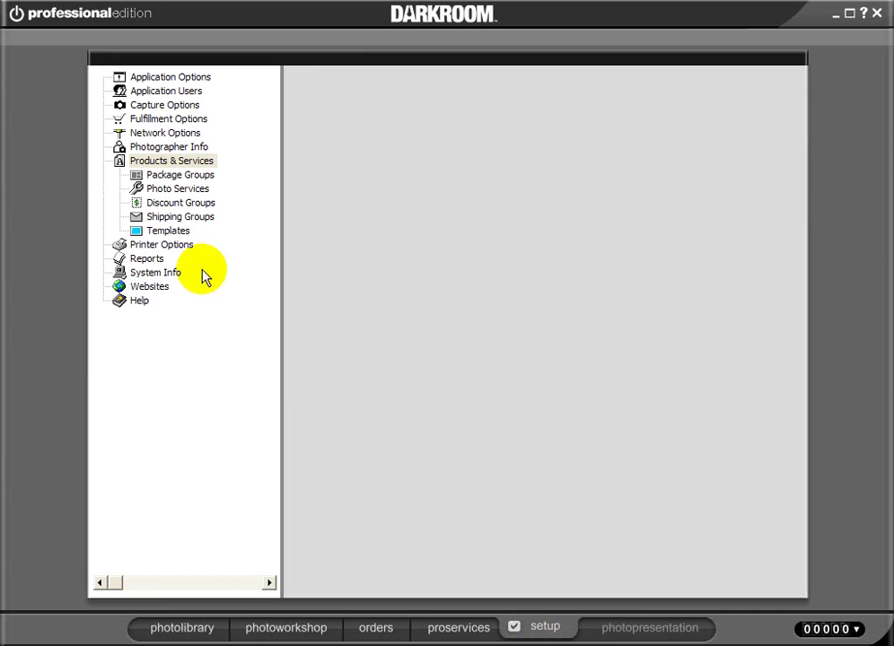
{"action": "left_click", "coordinate": [158, 233]}
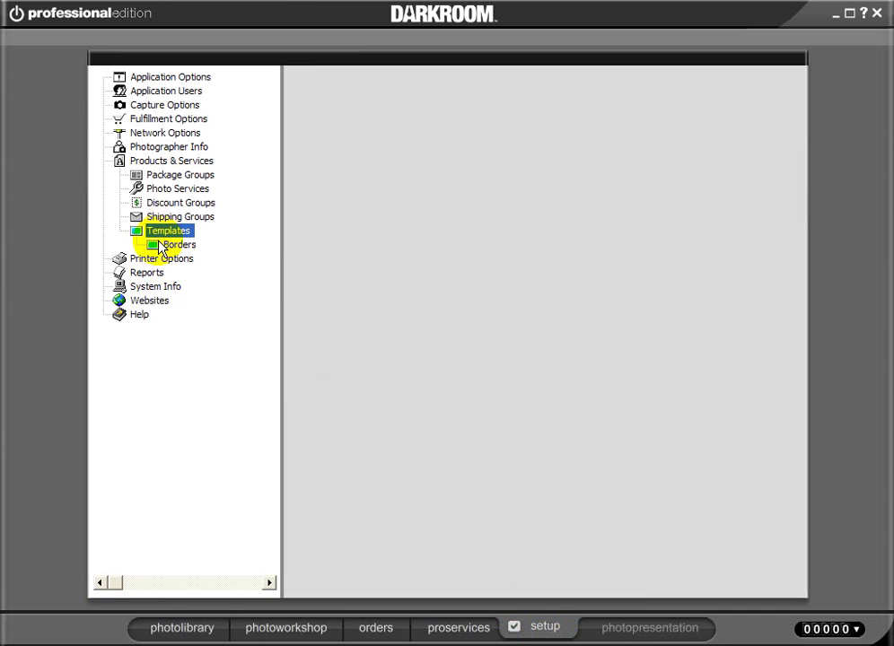
{"action": "left_click", "coordinate": [160, 245]}
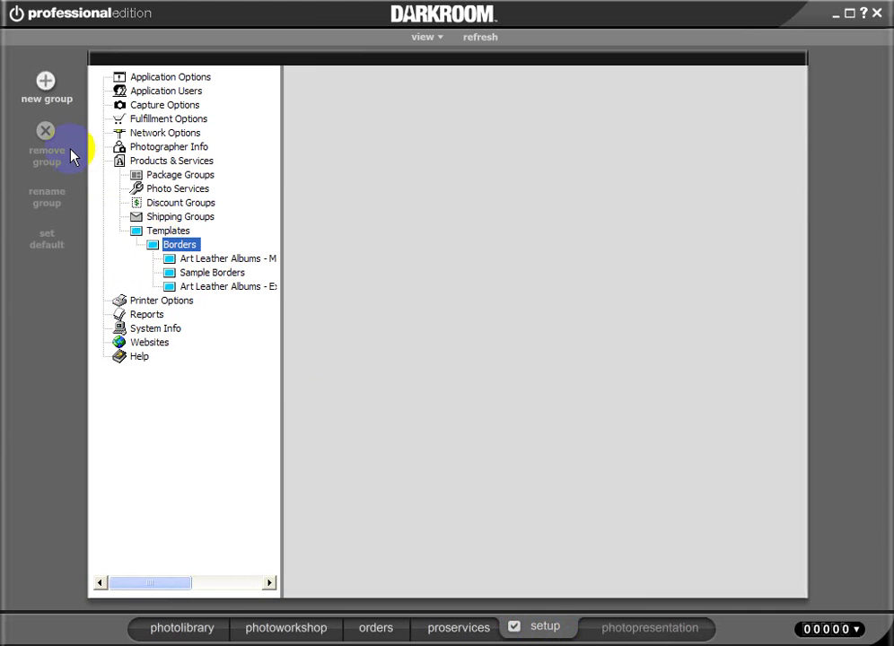
Create a new border group named 'My borders'
{"action": "left_click", "coordinate": [45, 81]}
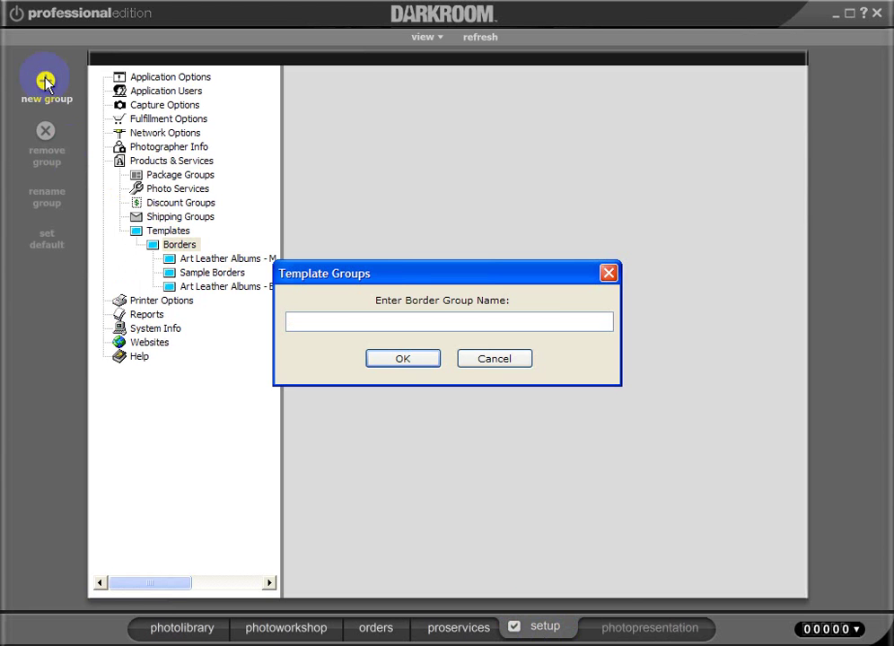
{"action": "type", "text": "My borders"}
{"action": "key", "text": "Return"}
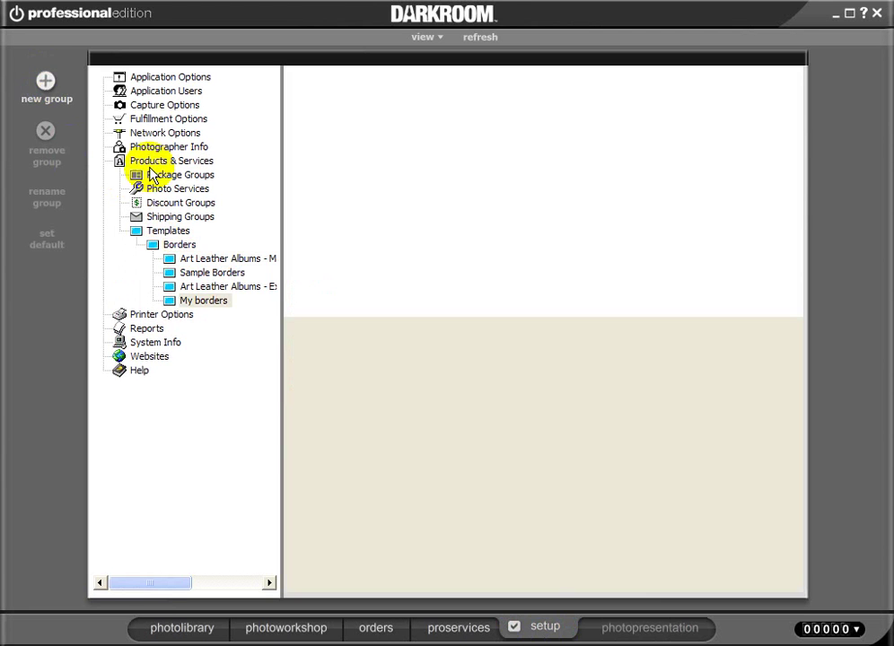
In My borders, create a 4x6 portrait border described as 'Blue Pink'
{"action": "left_click", "coordinate": [175, 303]}
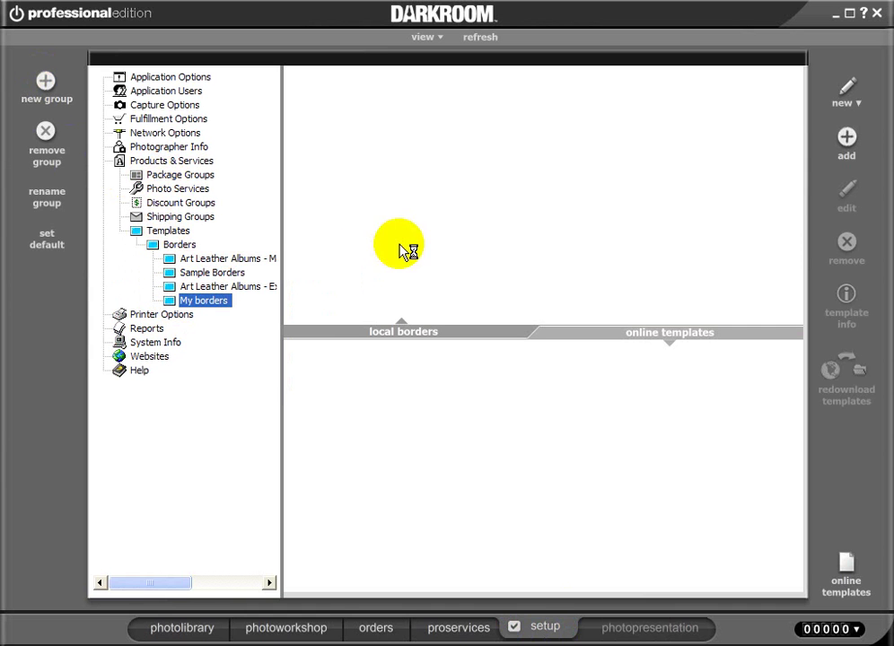
{"action": "left_click", "coordinate": [853, 92]}
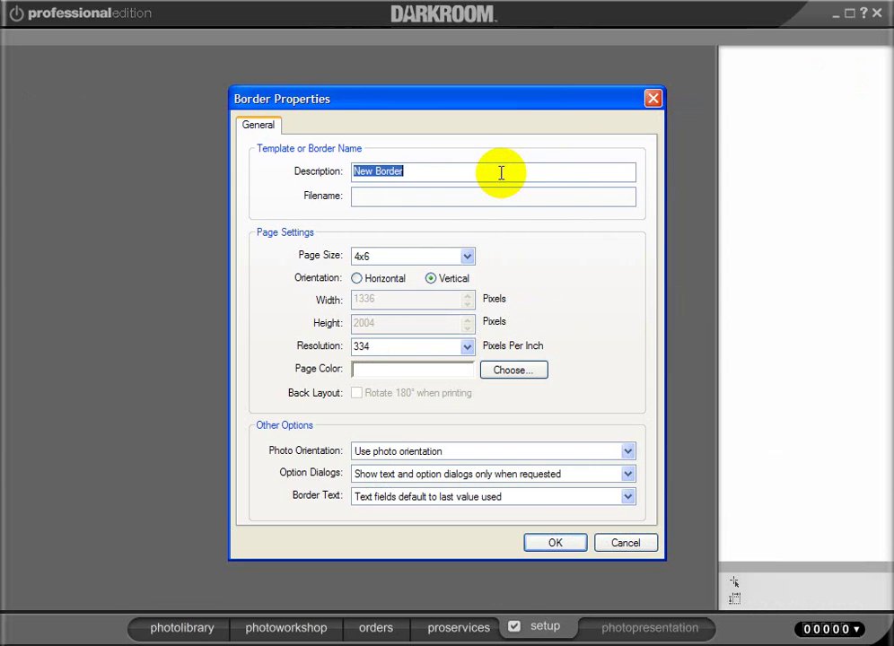
{"action": "type", "text": "Blu"}
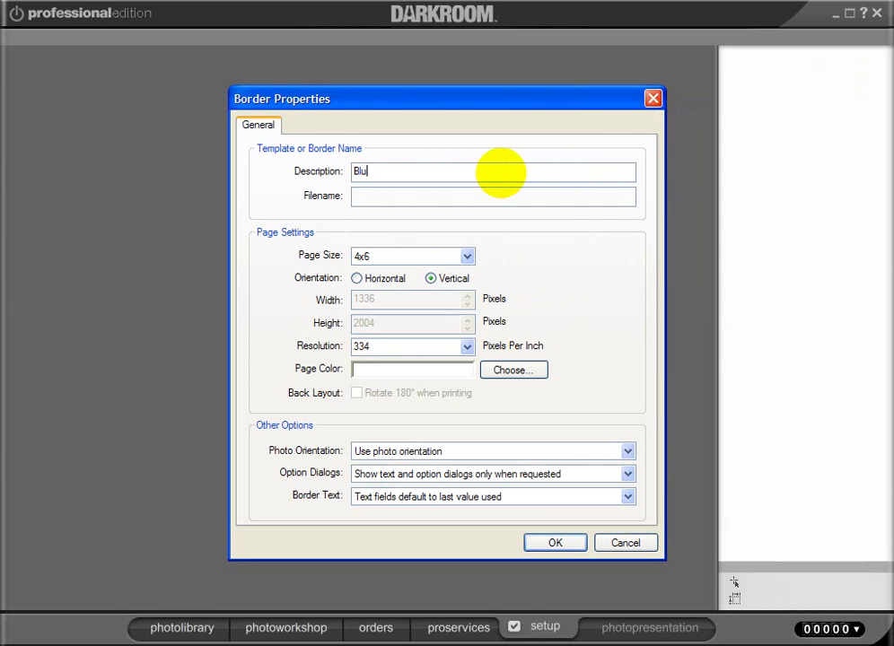
{"action": "type", "text": "e Pink"}
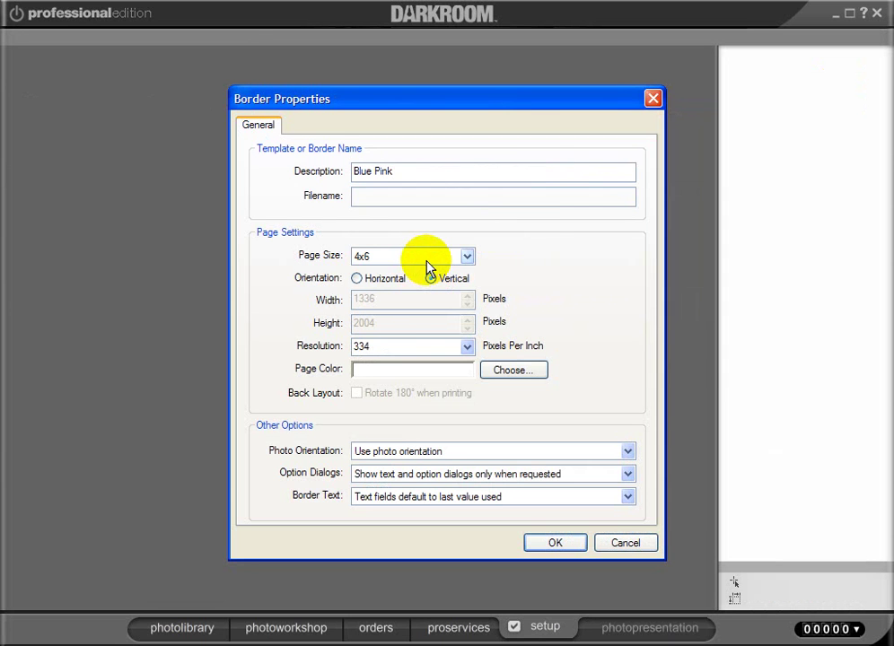
{"action": "left_click", "coordinate": [375, 281]}
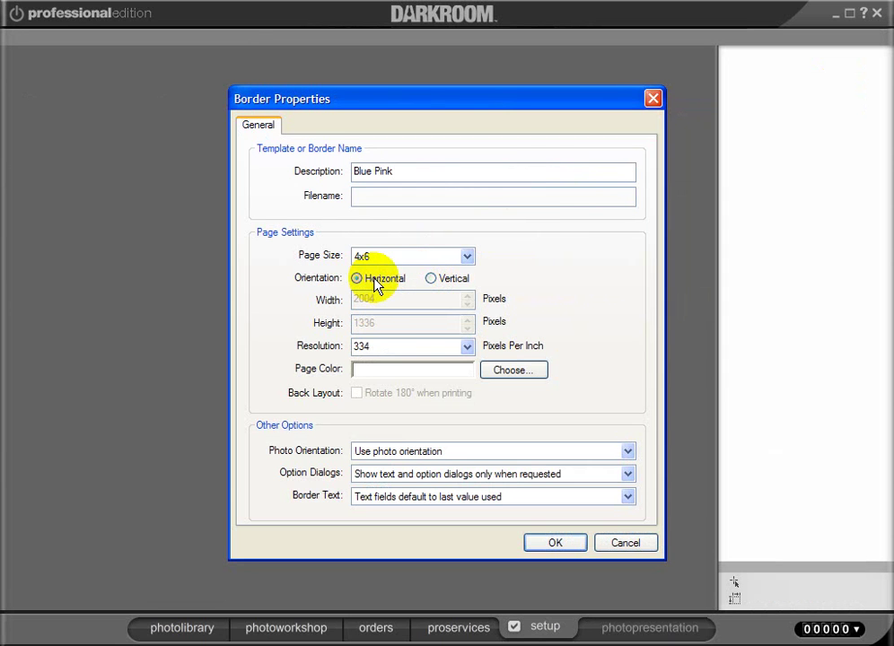
{"action": "left_click", "coordinate": [431, 281]}
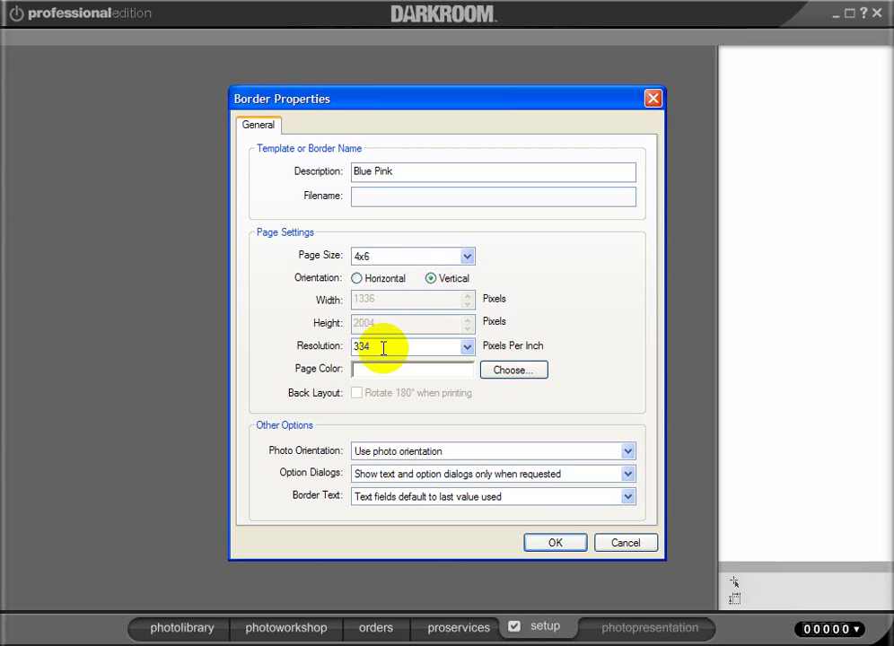
{"action": "left_click", "coordinate": [556, 543]}
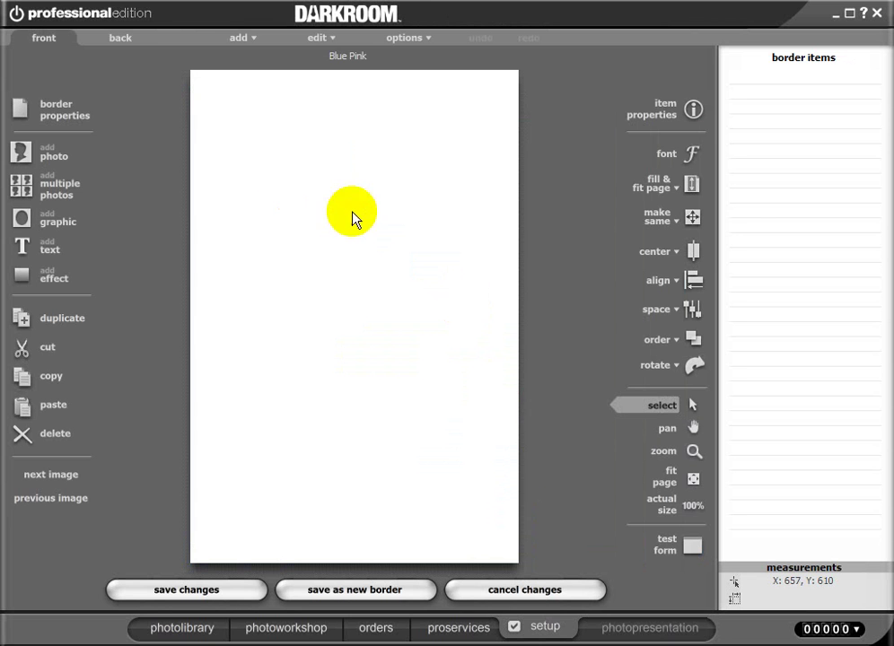
Add bluepink.tif from My Pictures > Background graphics and stretch it to fill the entire page
{"action": "left_click", "coordinate": [55, 228]}
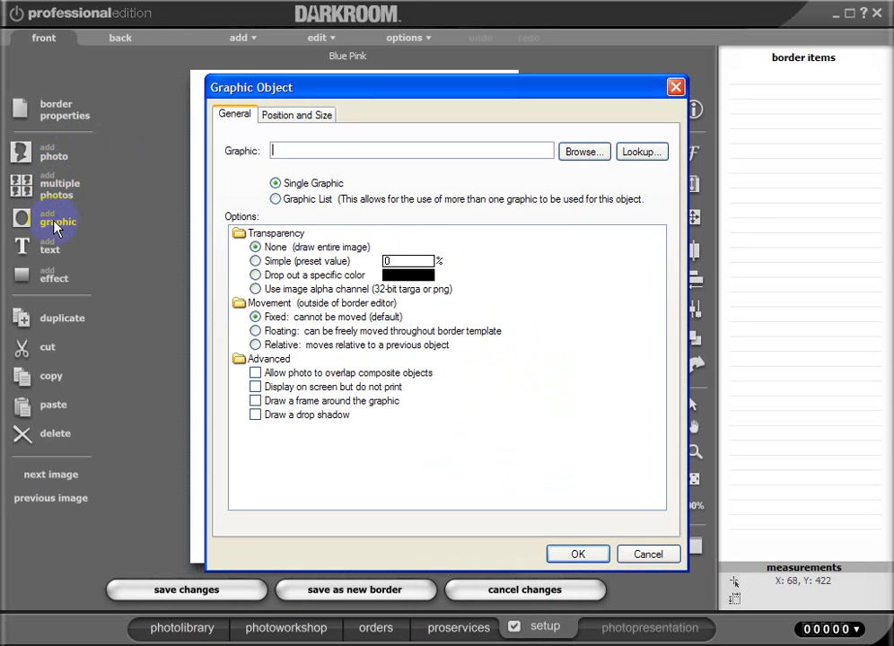
{"action": "left_click", "coordinate": [584, 154]}
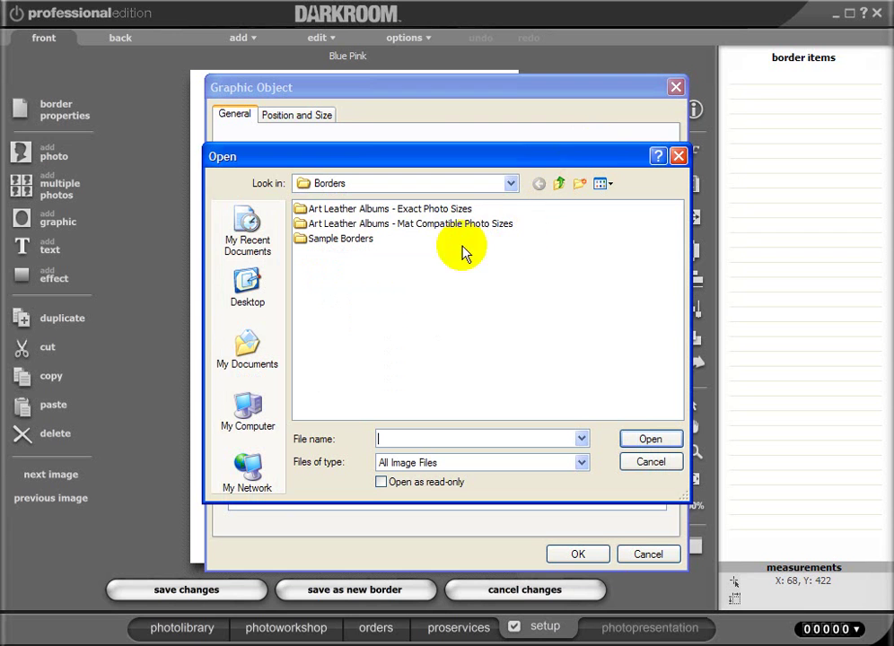
{"action": "left_click", "coordinate": [244, 343]}
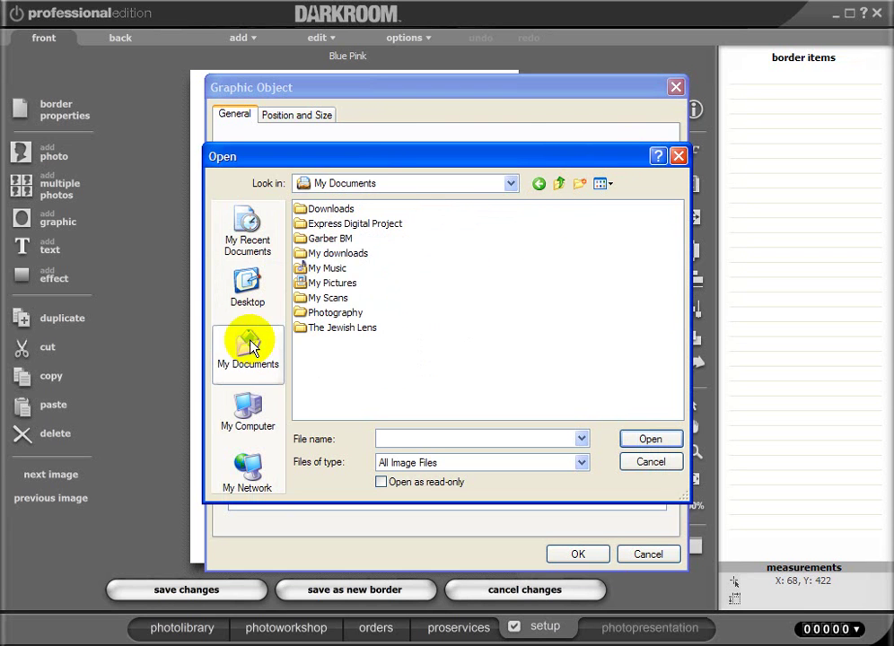
{"action": "double_click", "coordinate": [330, 284]}
{"action": "double_click", "coordinate": [344, 257]}
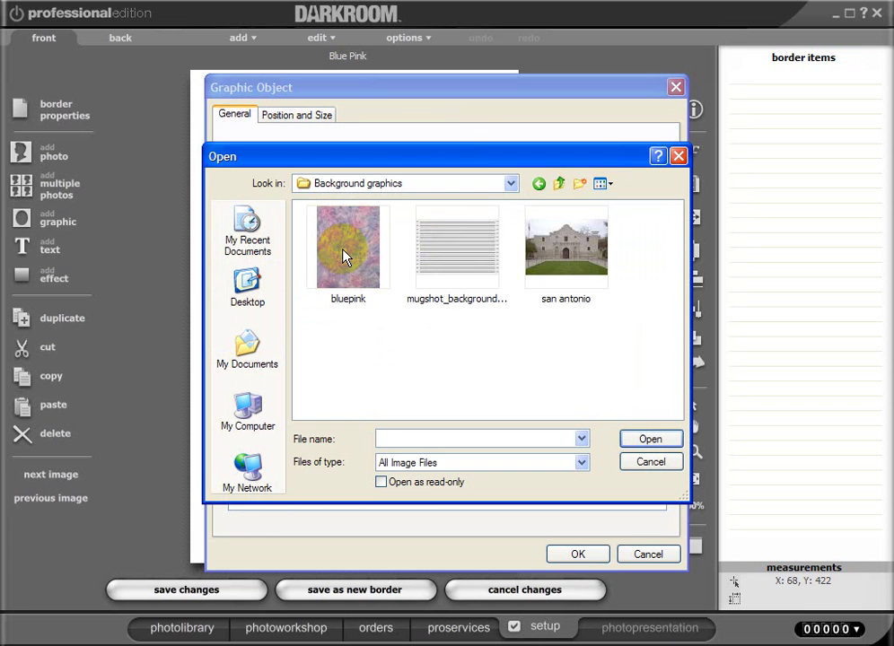
{"action": "left_click", "coordinate": [345, 257]}
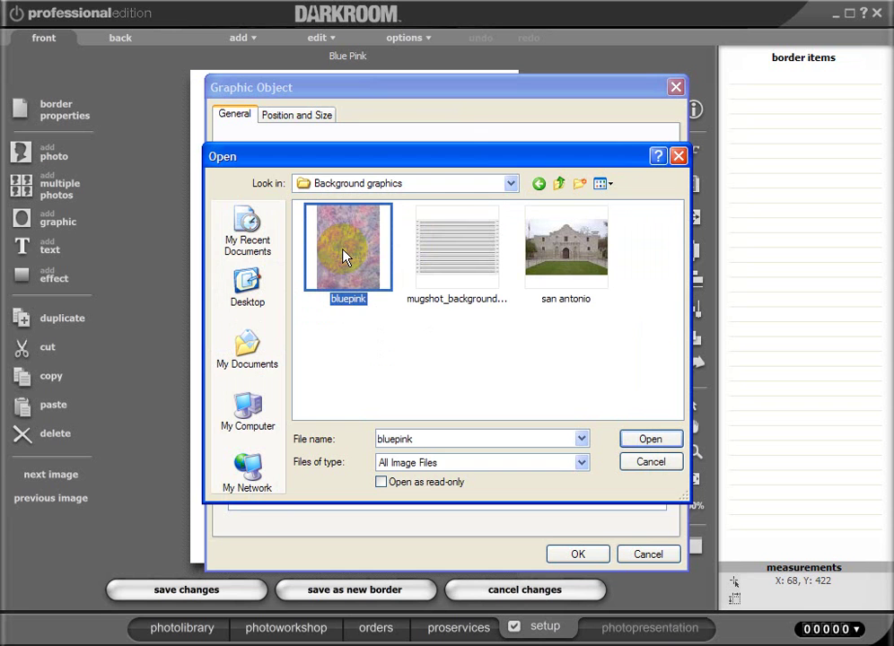
{"action": "left_click", "coordinate": [644, 438]}
{"action": "left_click", "coordinate": [583, 559]}
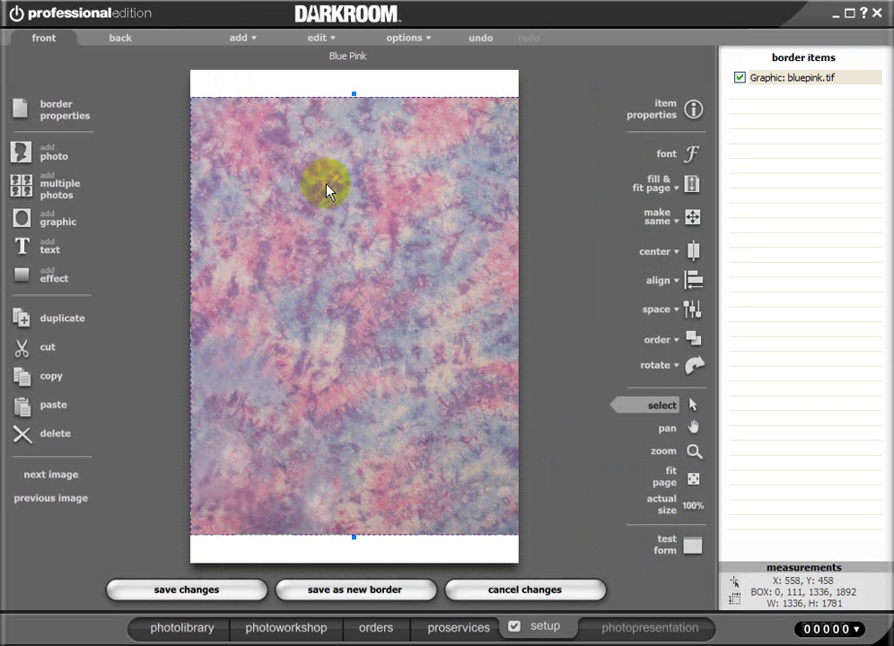
{"action": "left_click", "coordinate": [637, 182]}
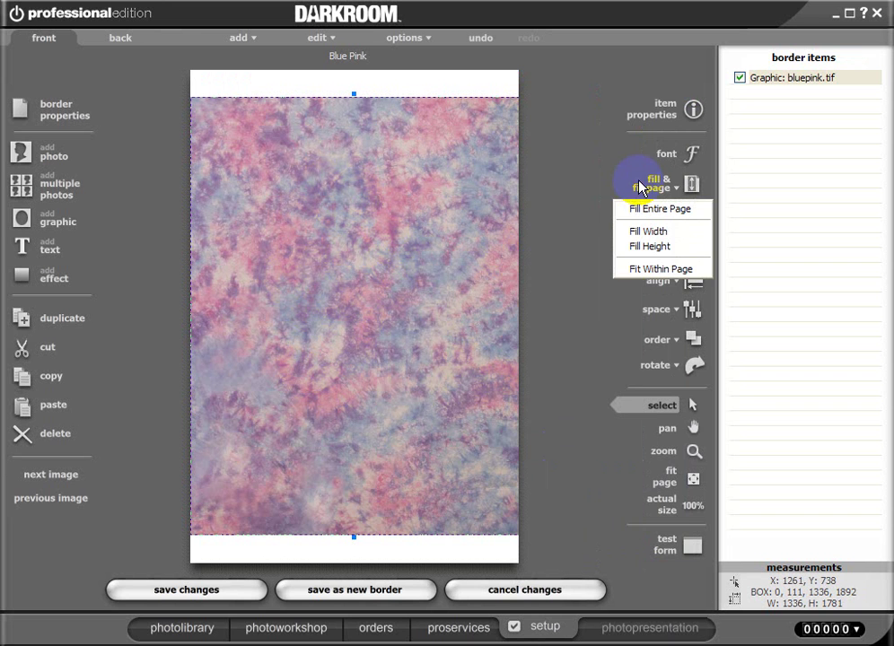
{"action": "left_click", "coordinate": [641, 210]}
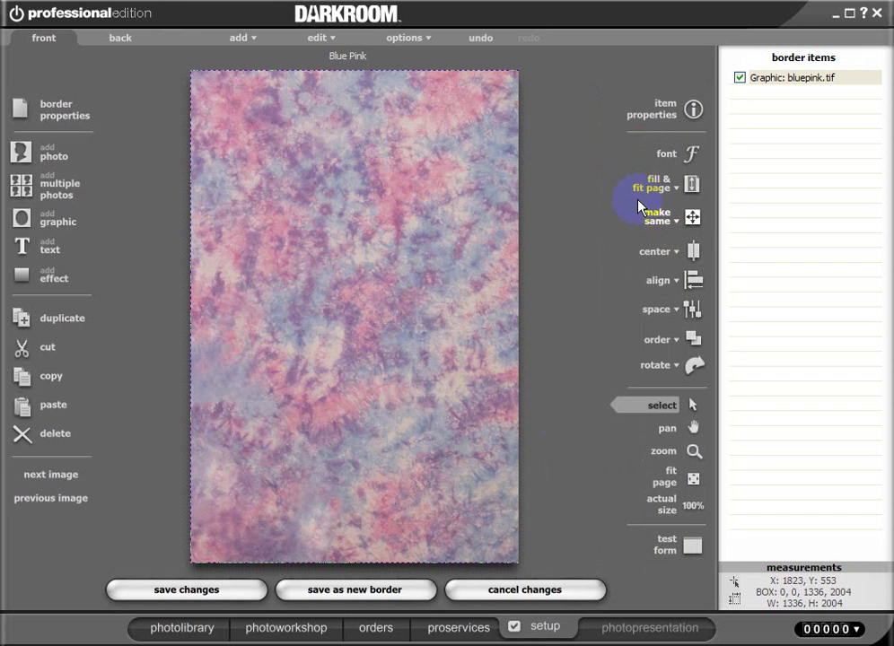
Add a Photo1 slot over the background with Chroma-key transparency
{"action": "left_click", "coordinate": [19, 155]}
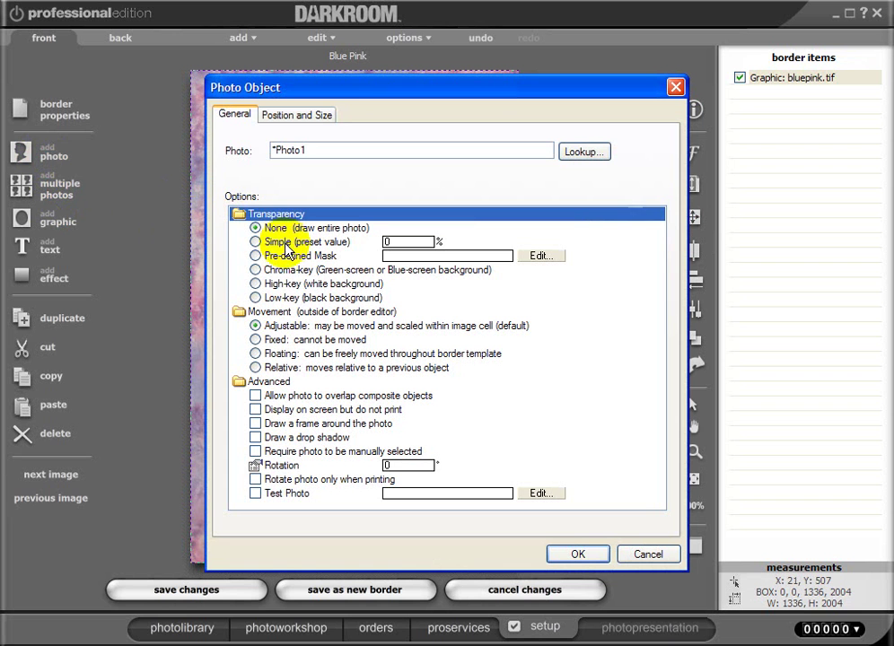
{"action": "left_click", "coordinate": [283, 272]}
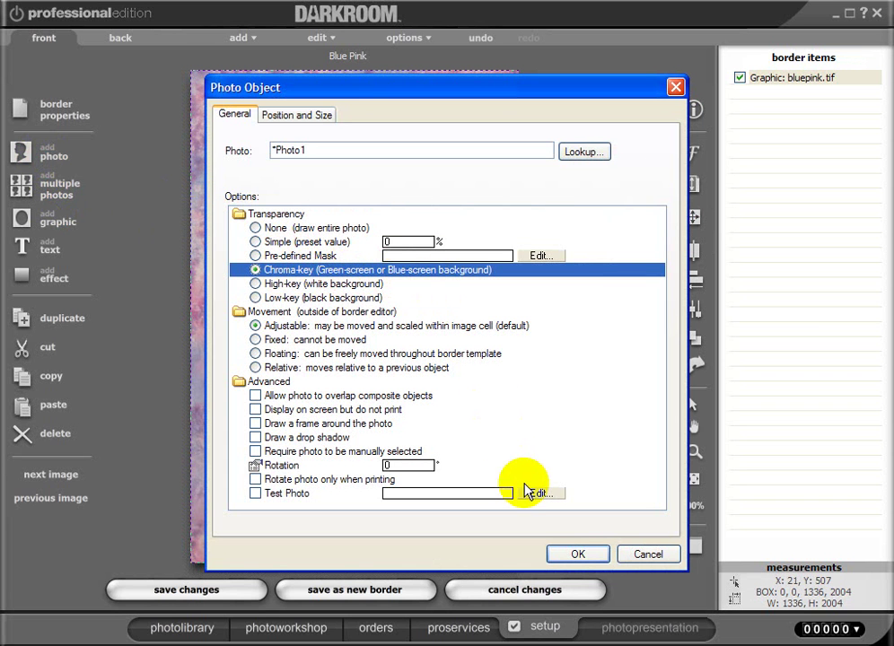
{"action": "left_click", "coordinate": [579, 554]}
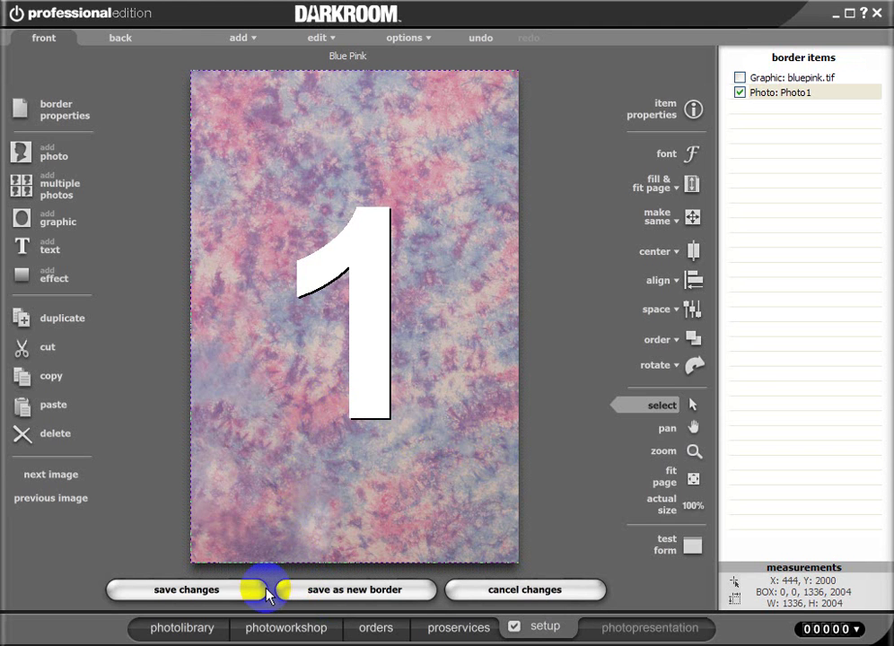
Save the design as a new border 'Blue Pink' in X: > Templates > Borders
{"action": "left_click", "coordinate": [338, 591]}
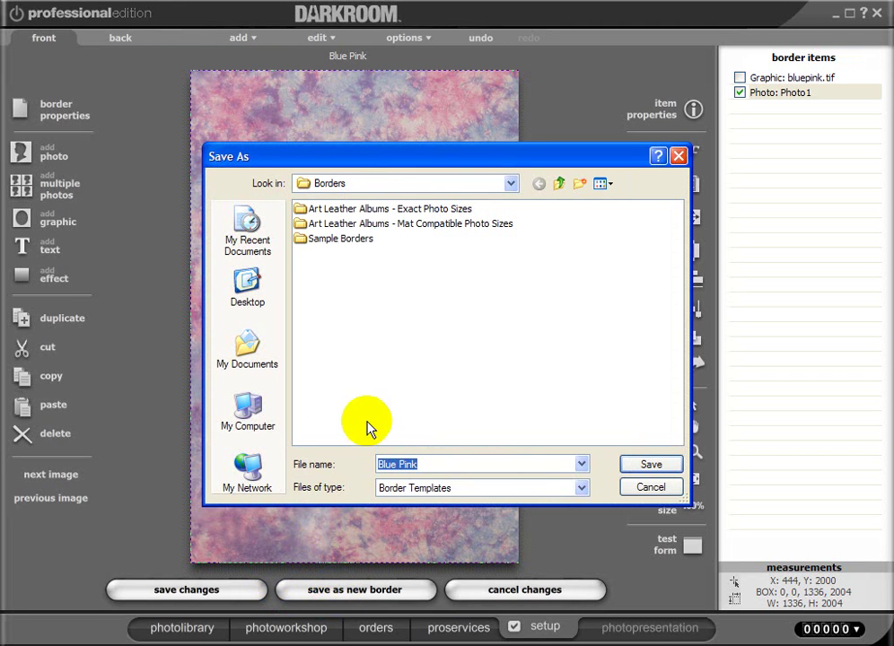
{"action": "left_click", "coordinate": [381, 184]}
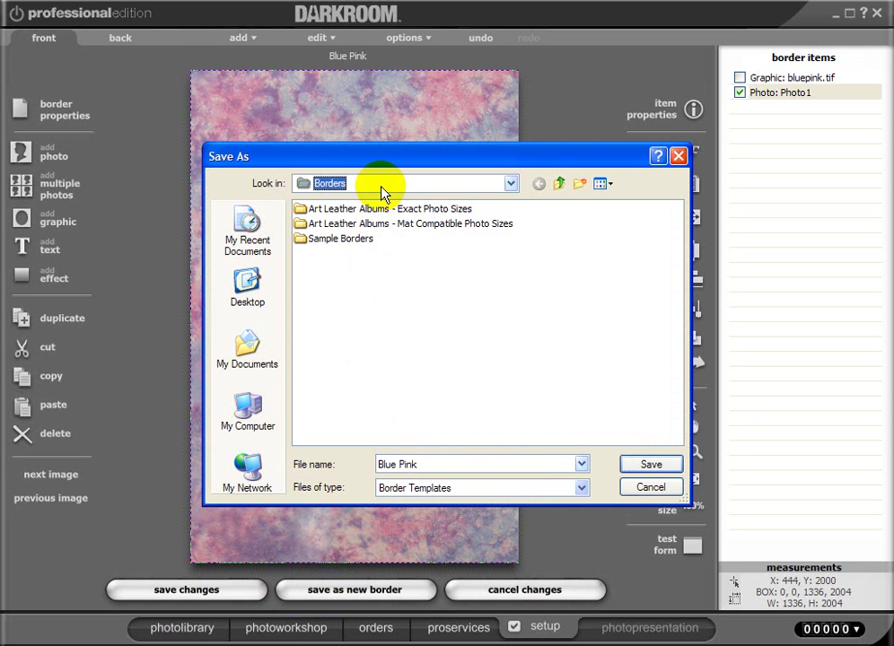
{"action": "left_click", "coordinate": [381, 186]}
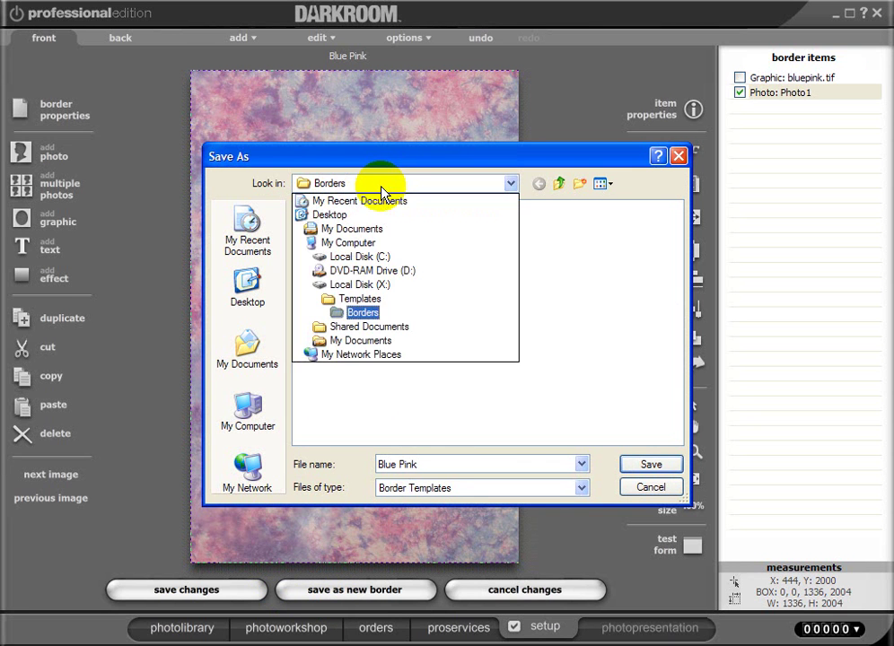
{"action": "left_click", "coordinate": [359, 285]}
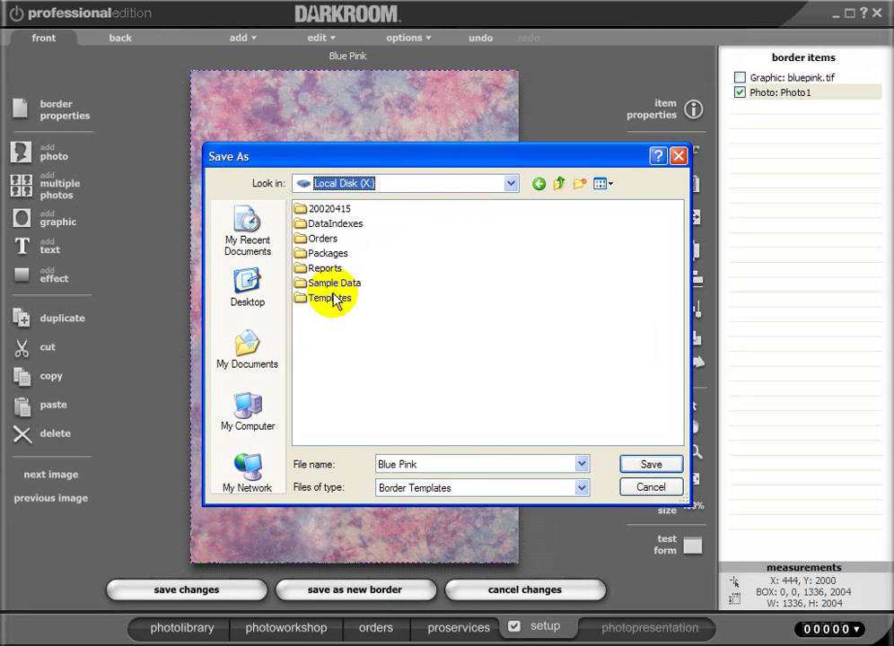
{"action": "double_click", "coordinate": [348, 297]}
{"action": "double_click", "coordinate": [315, 211]}
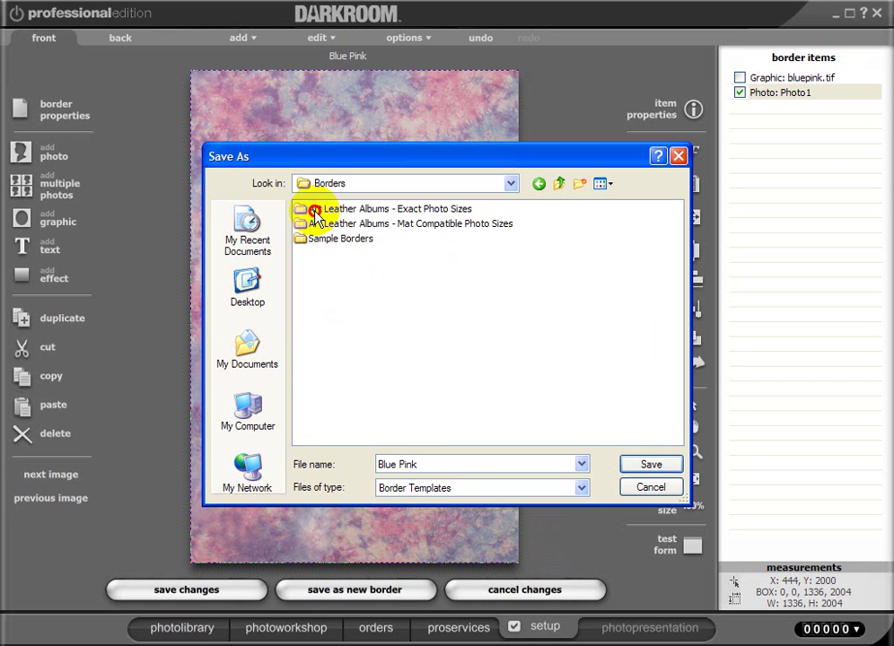
{"action": "triple_click", "coordinate": [427, 465]}
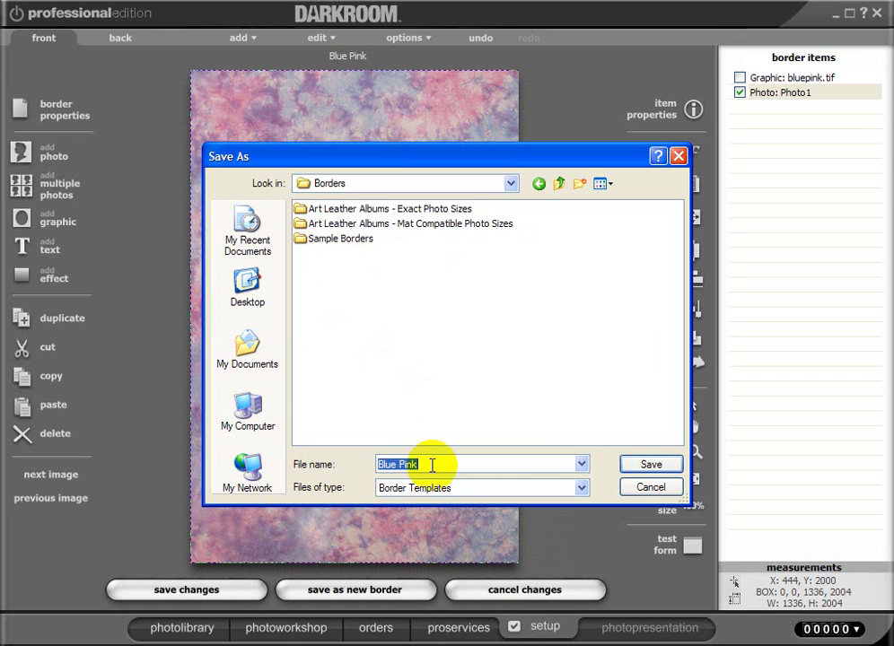
{"action": "left_click", "coordinate": [661, 464]}
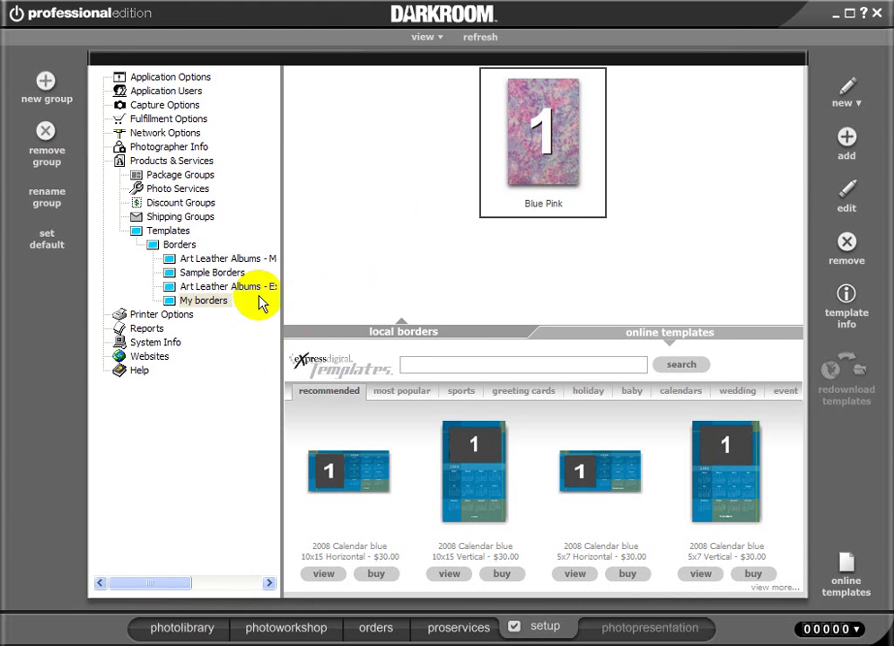
Set My borders as the default border group
{"action": "left_click", "coordinate": [205, 304]}
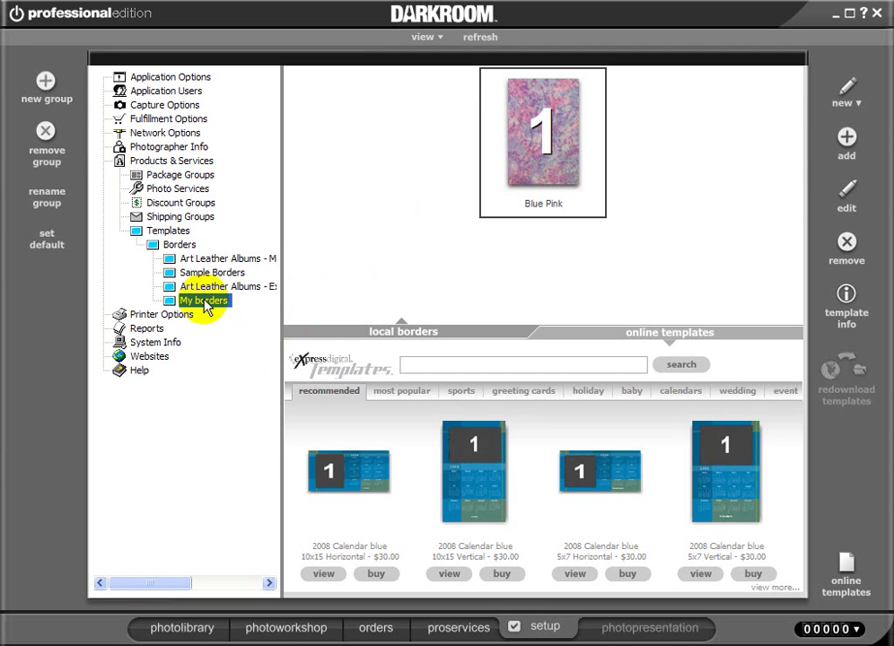
{"action": "left_click", "coordinate": [61, 242]}
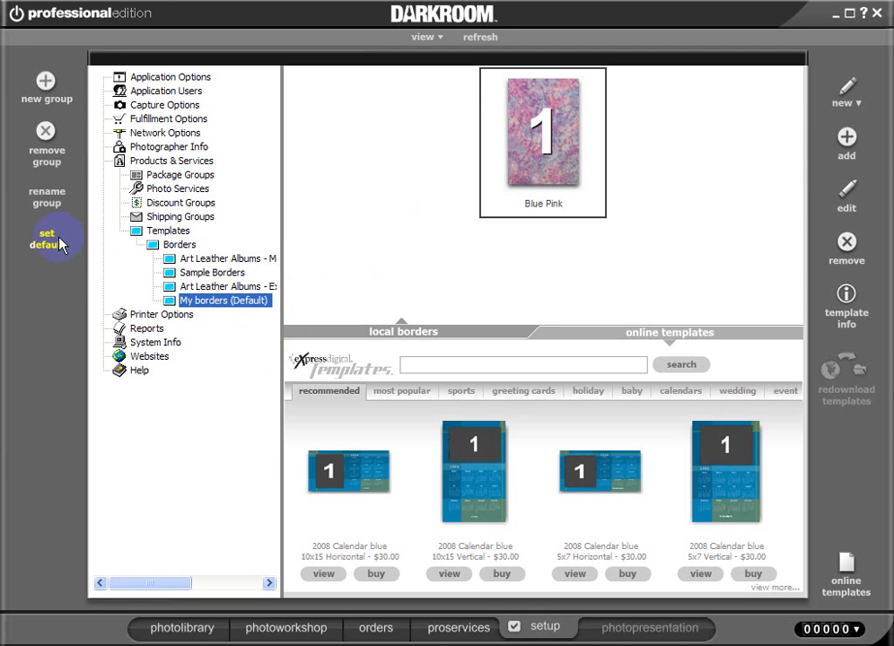
In the photo workshop, apply the Blue Pink border to green1.jpg
{"action": "left_click", "coordinate": [296, 632]}
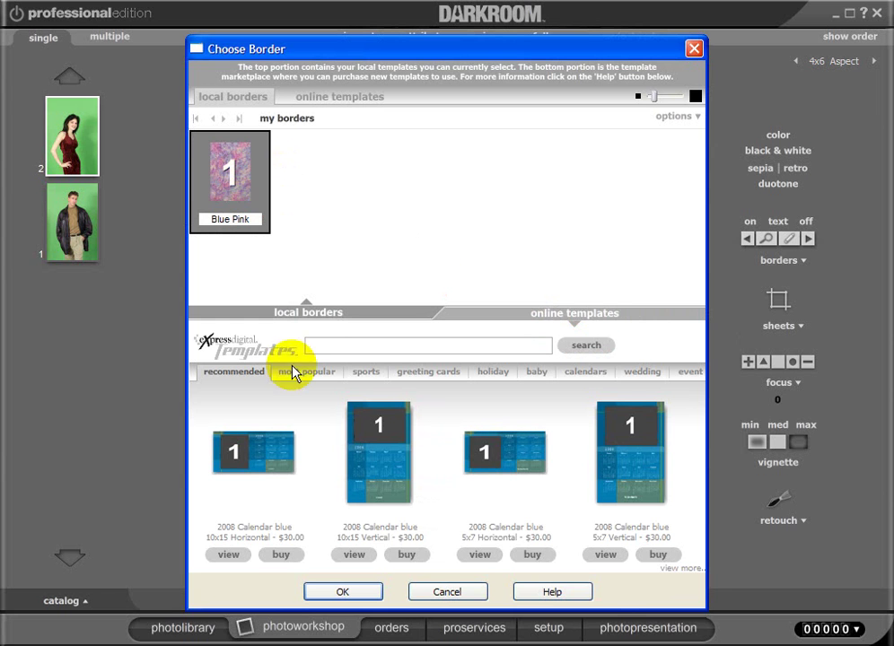
{"action": "left_click", "coordinate": [344, 592]}
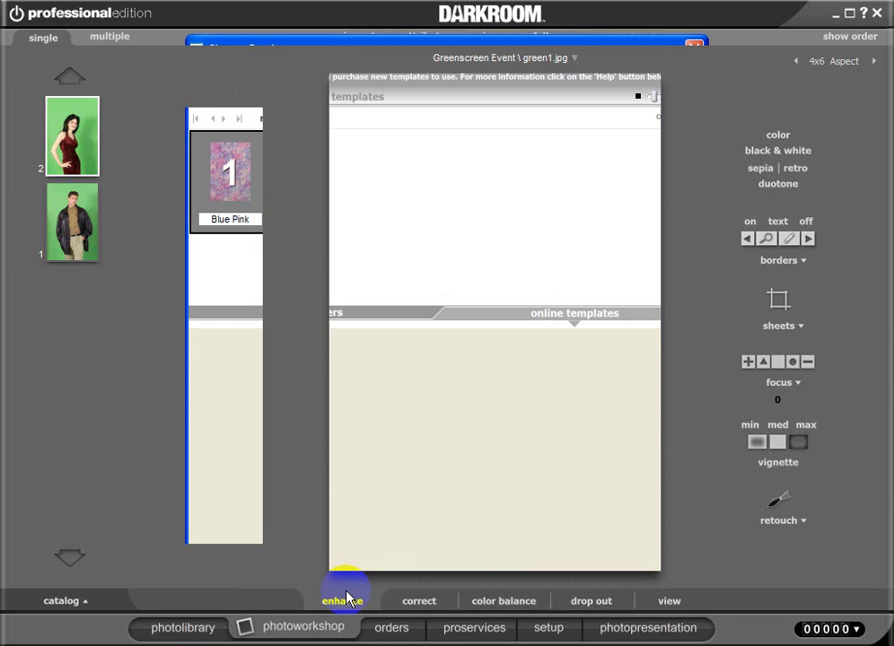